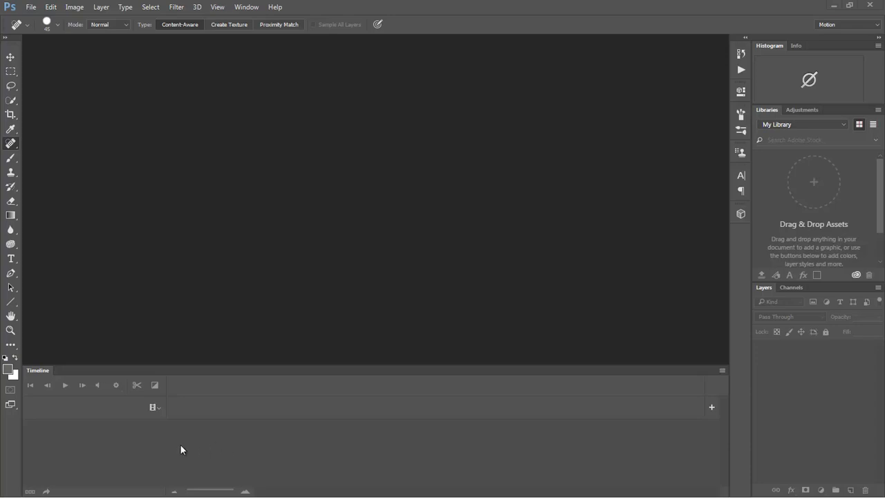
Step: Add the MVI_1238 video from the Seascapes folder to the empty timeline
{"action": "left_click", "coordinate": [152, 406]}
{"action": "left_click", "coordinate": [172, 414]}
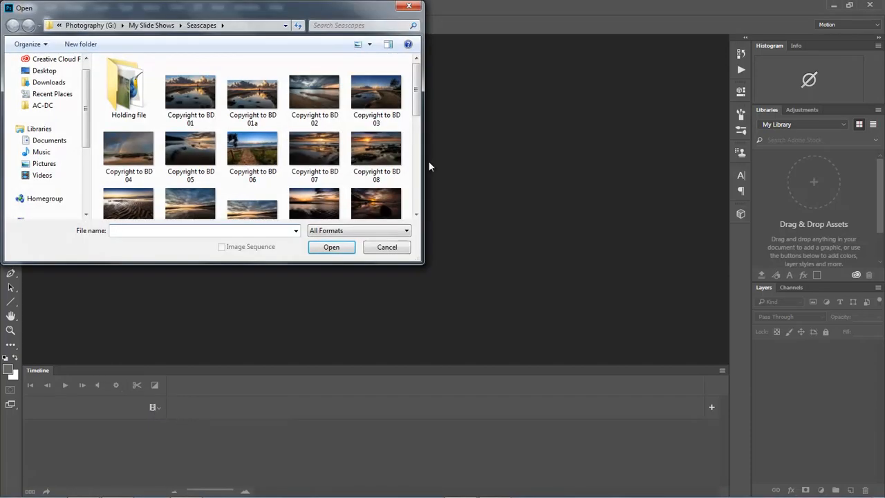
{"action": "left_click_drag", "start_coordinate": [415, 107], "coordinate": [417, 197]}
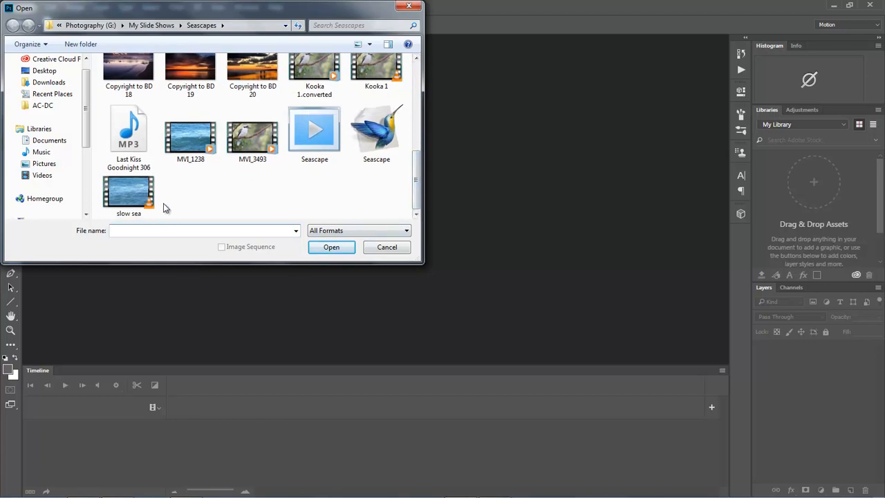
{"action": "left_click", "coordinate": [184, 145]}
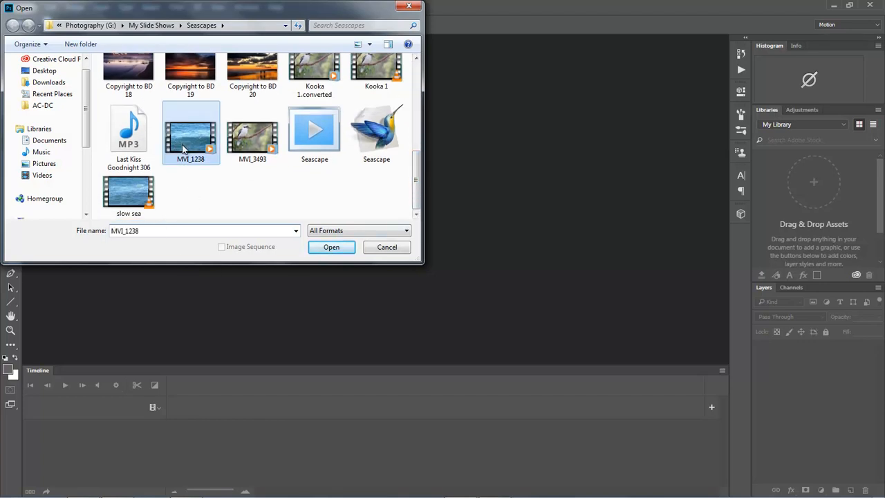
{"action": "left_click", "coordinate": [332, 248]}
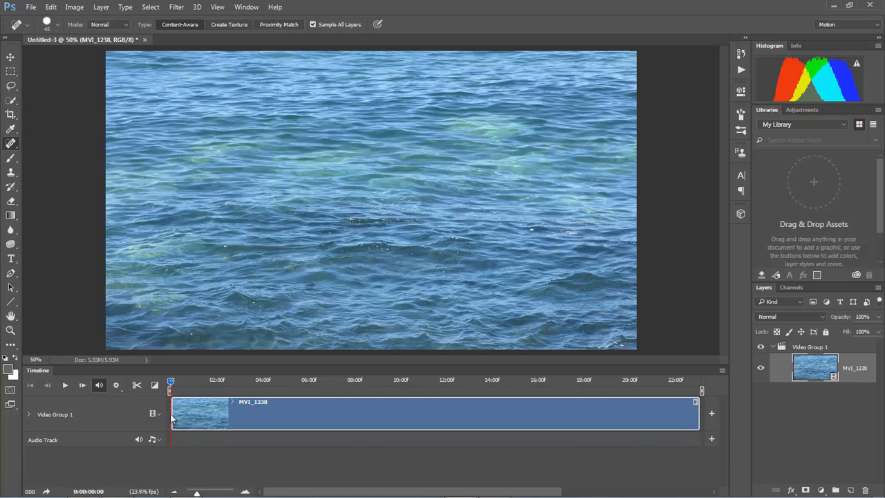
Step: Trim the start of the MVI_1238 clip to leave about 15 s, and play its opening seconds
{"action": "left_click_drag", "start_coordinate": [176, 413], "coordinate": [355, 423]}
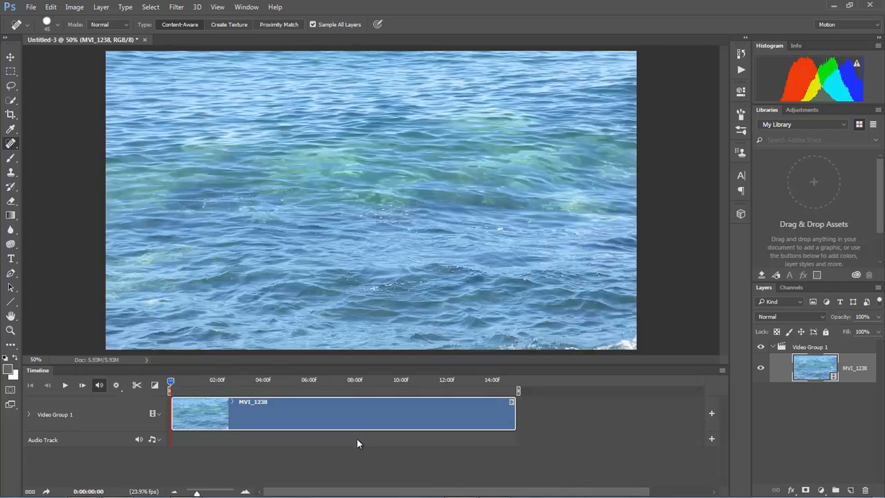
{"action": "left_click", "coordinate": [64, 386]}
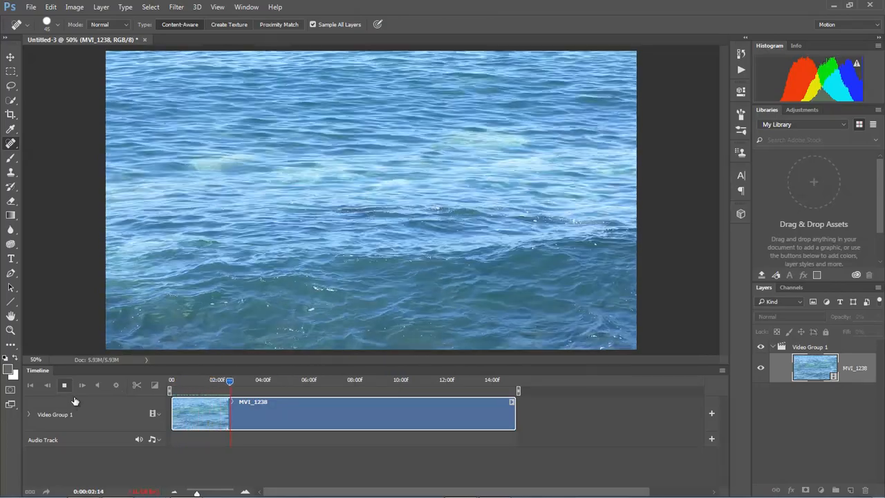
{"action": "key", "text": "space"}
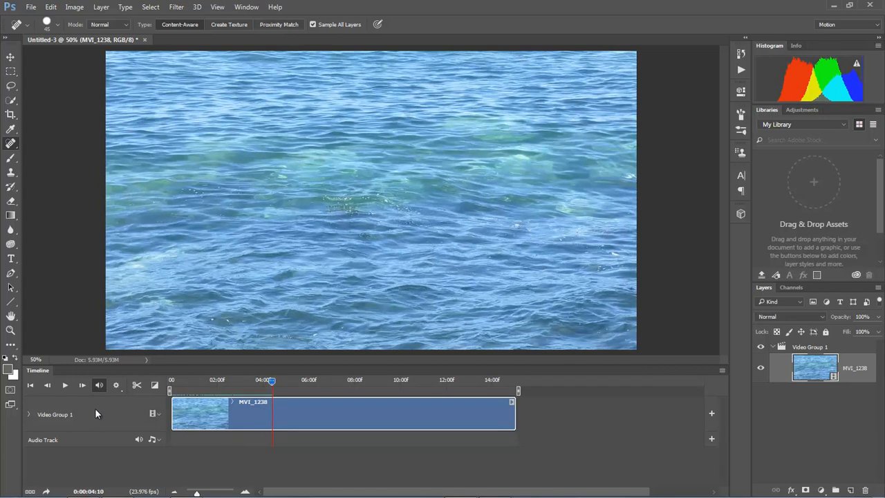
Step: Set the MVI_1238 clip's audio volume to 0%
{"action": "right_click", "coordinate": [201, 413]}
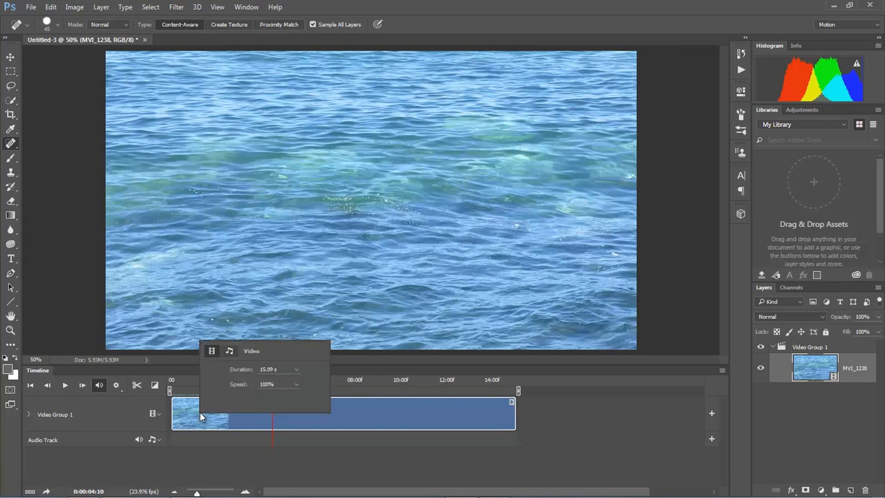
{"action": "left_click", "coordinate": [230, 351]}
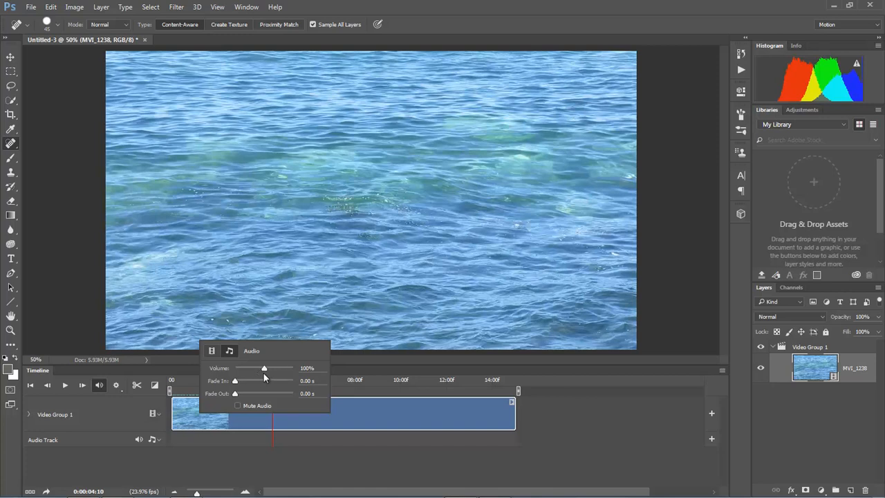
{"action": "left_click_drag", "start_coordinate": [263, 368], "coordinate": [234, 371]}
{"action": "left_click", "coordinate": [550, 410]}
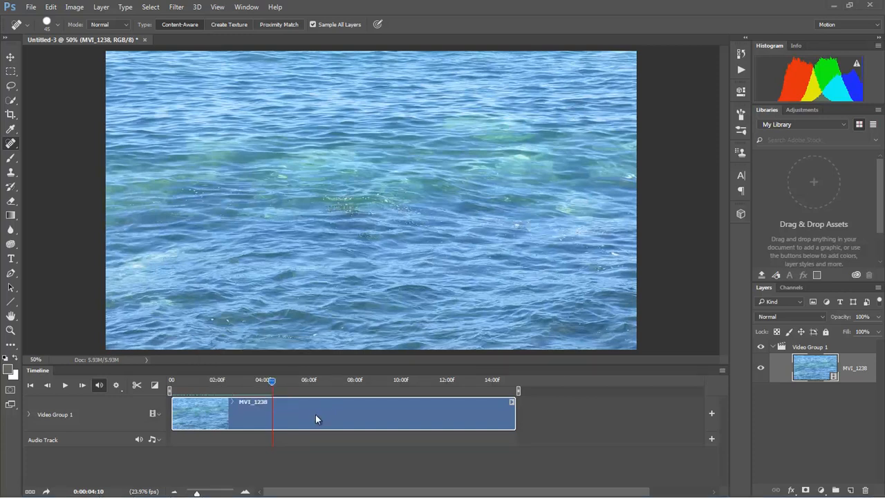
Step: Play the clip from the beginning to check its sound, and stop after about seven seconds
{"action": "left_click", "coordinate": [31, 385]}
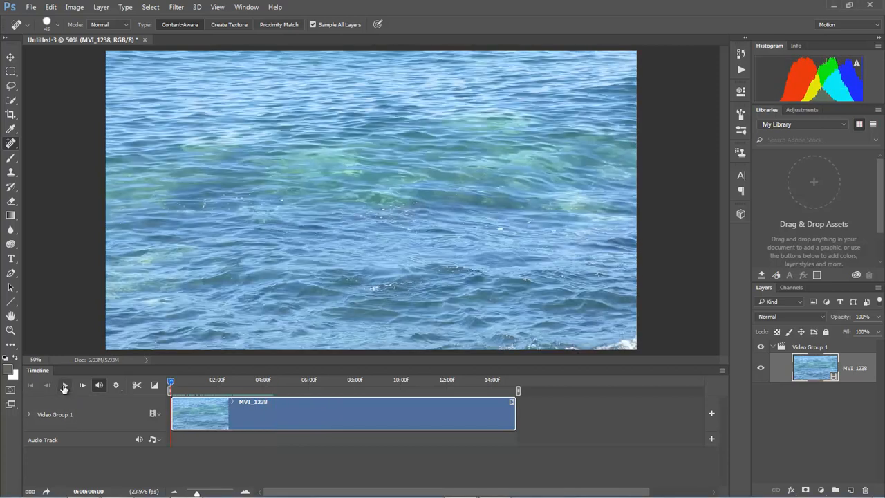
{"action": "left_click", "coordinate": [65, 386]}
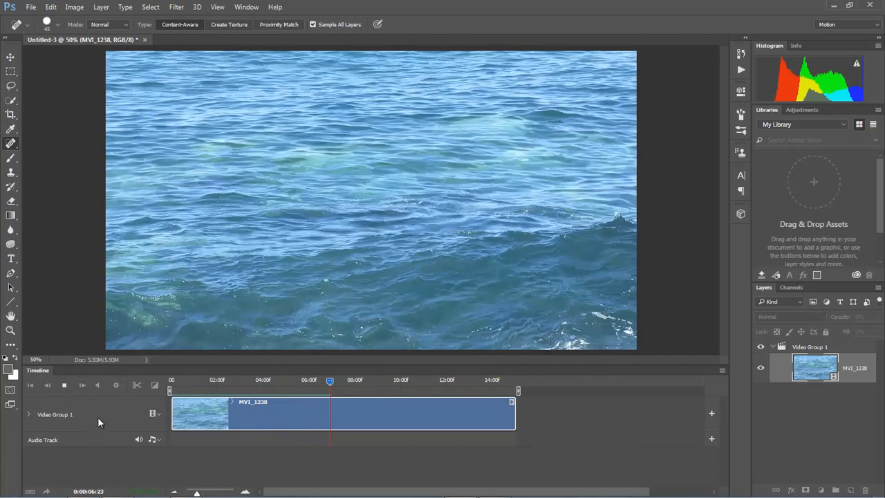
{"action": "key", "text": "space"}
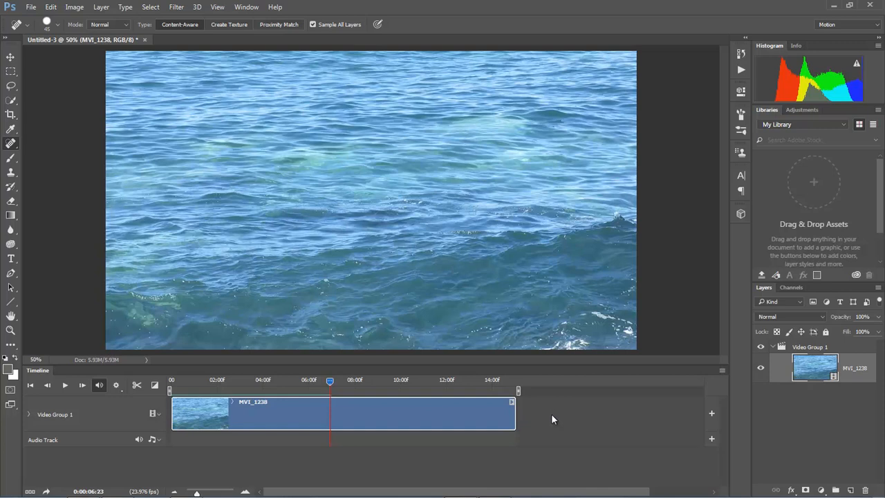
Step: Set the MVI_1238 clip's audio volume to 100%
{"action": "right_click", "coordinate": [199, 413]}
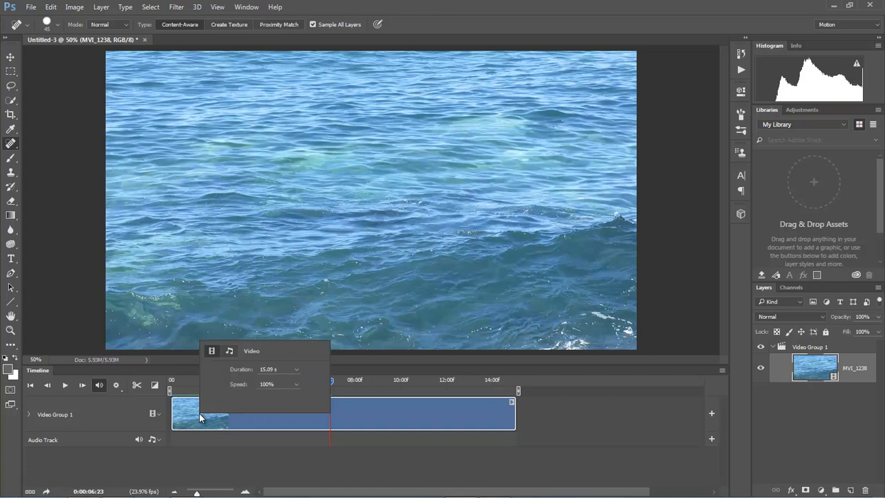
{"action": "left_click", "coordinate": [229, 351]}
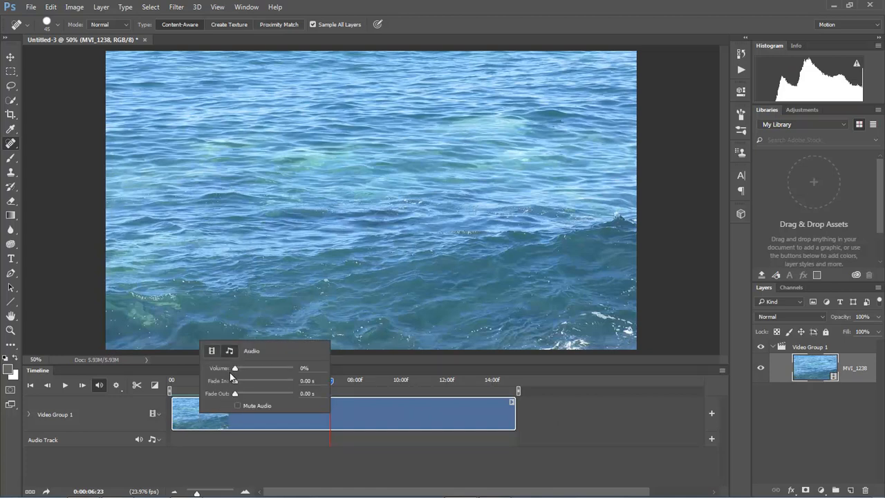
{"action": "left_click", "coordinate": [313, 366]}
{"action": "type", "text": "100"}
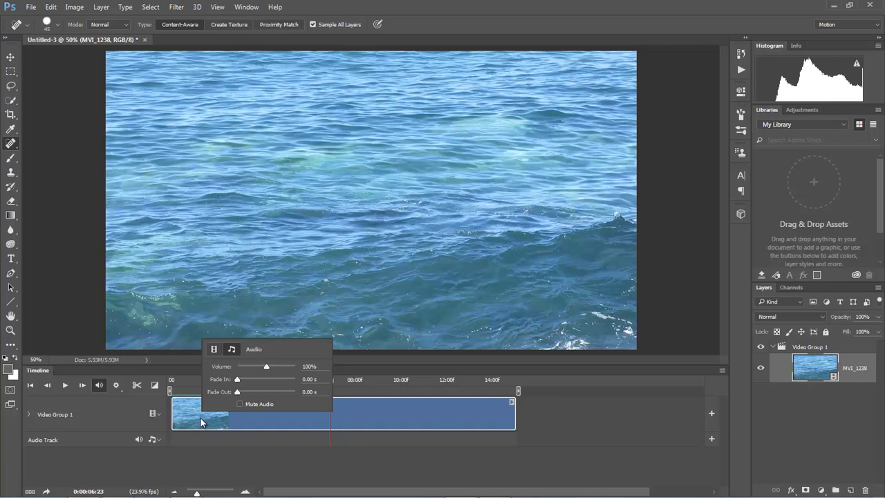
{"action": "left_click", "coordinate": [539, 415]}
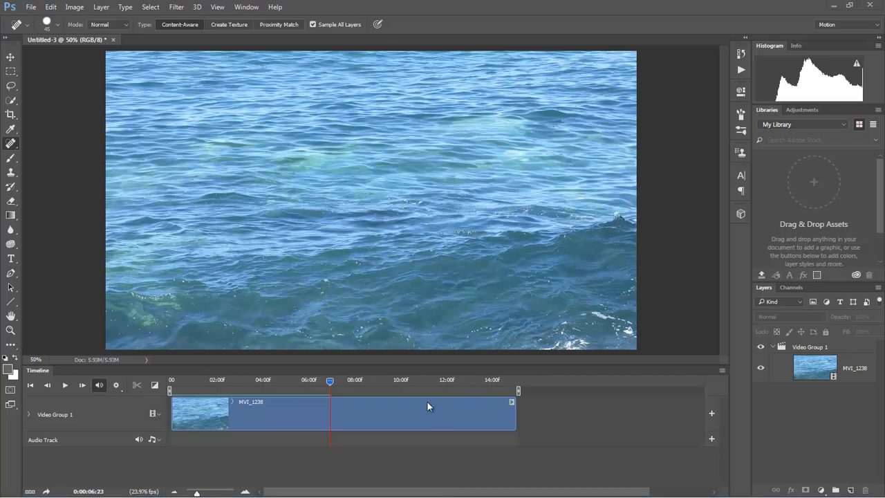
Step: Set both the audio fade-in and fade-out of the MVI_1238 clip to 4 seconds
{"action": "right_click", "coordinate": [200, 412]}
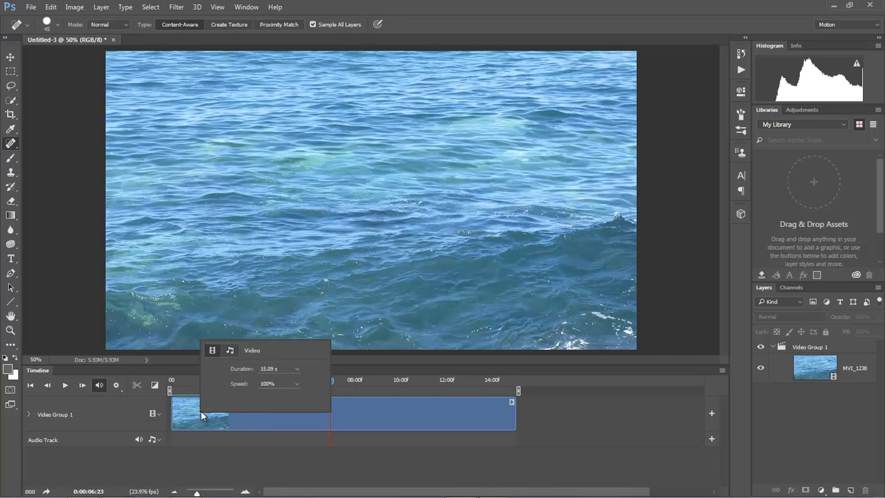
{"action": "left_click", "coordinate": [231, 350]}
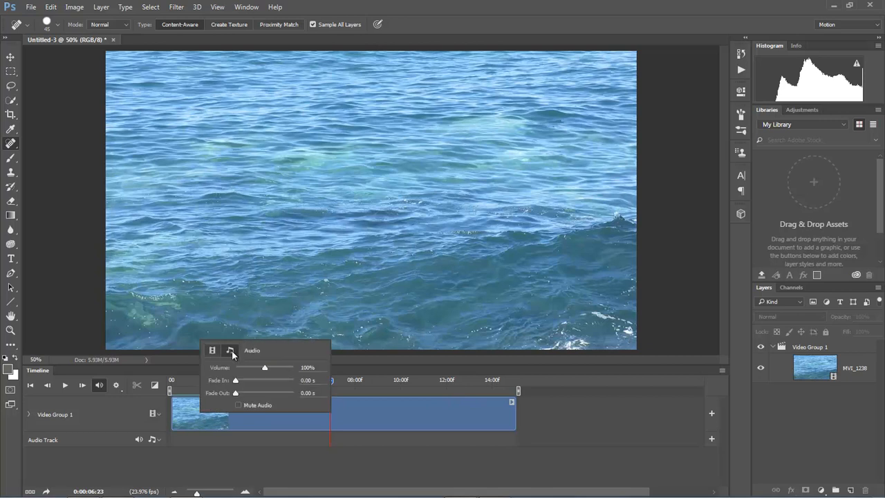
{"action": "left_click", "coordinate": [309, 380]}
{"action": "type", "text": "4"}
{"action": "left_click", "coordinate": [318, 392]}
{"action": "type", "text": "4"}
{"action": "left_click", "coordinate": [558, 416]}
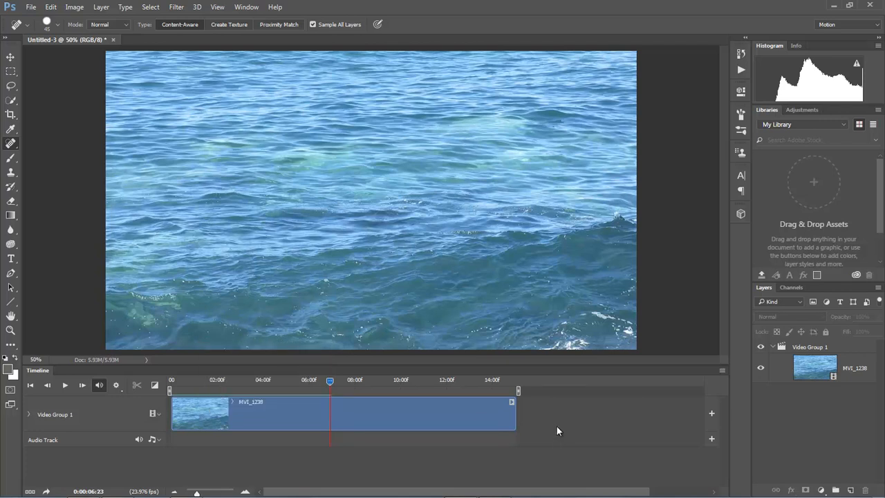
Step: Render the video as "sea fade" into the Seascapes folder with H.264 format and the High Quality preset
{"action": "left_click", "coordinate": [31, 8]}
{"action": "mouse_move", "coordinate": [56, 168]}
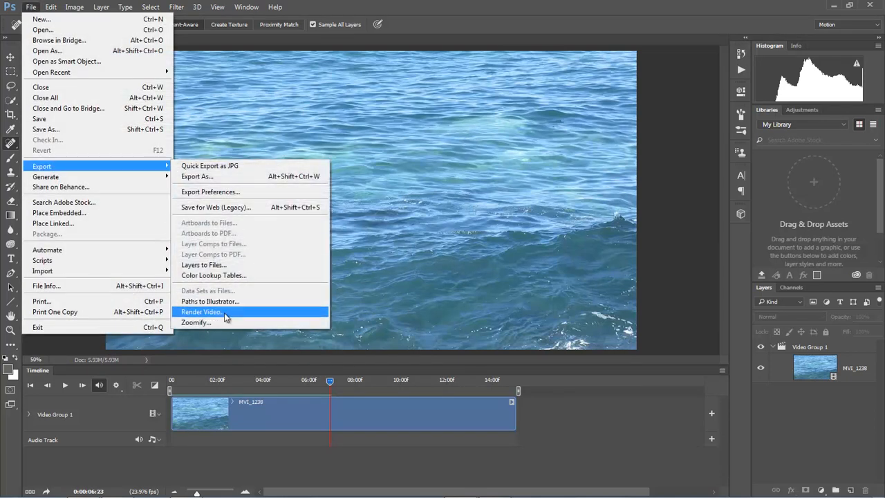
{"action": "left_click", "coordinate": [225, 313]}
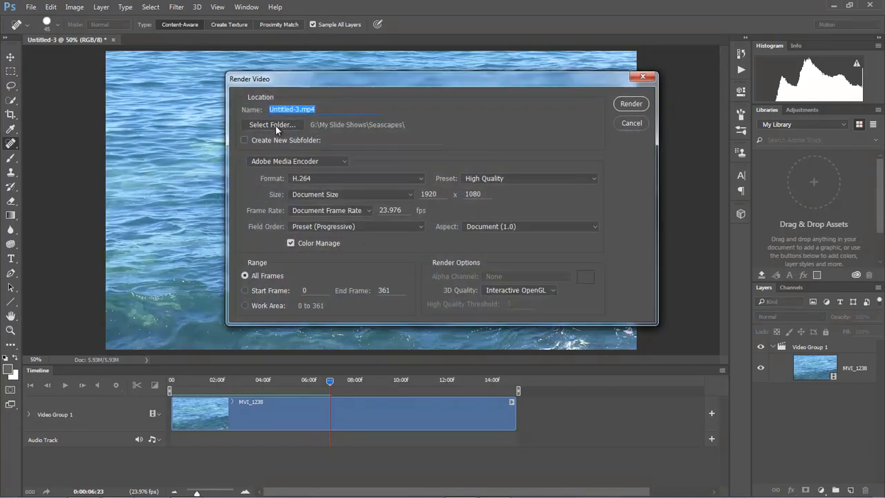
{"action": "left_click", "coordinate": [298, 109]}
{"action": "left_click_drag", "start_coordinate": [298, 109], "coordinate": [245, 109]}
{"action": "type", "text": "sea fade"}
{"action": "left_click", "coordinate": [631, 104]}
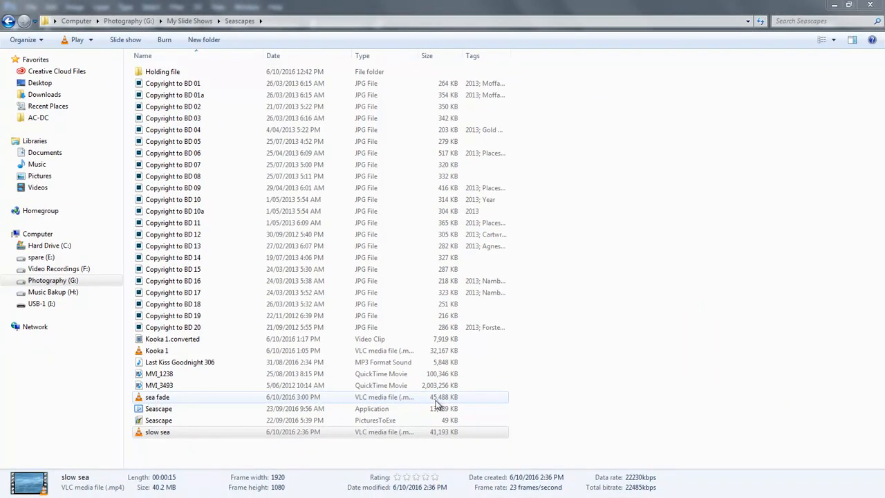
Step: Play the rendered sea fade video from the Seascapes folder in Windows Explorer, and play the timeline clip from about 0:00:12:10
{"action": "left_click", "coordinate": [149, 401]}
{"action": "double_click", "coordinate": [150, 399]}
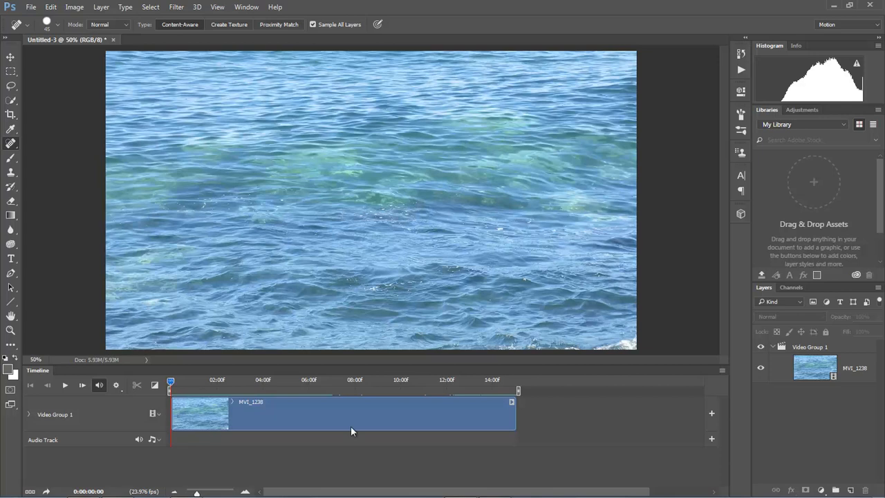
{"action": "left_click_drag", "start_coordinate": [467, 381], "coordinate": [457, 385]}
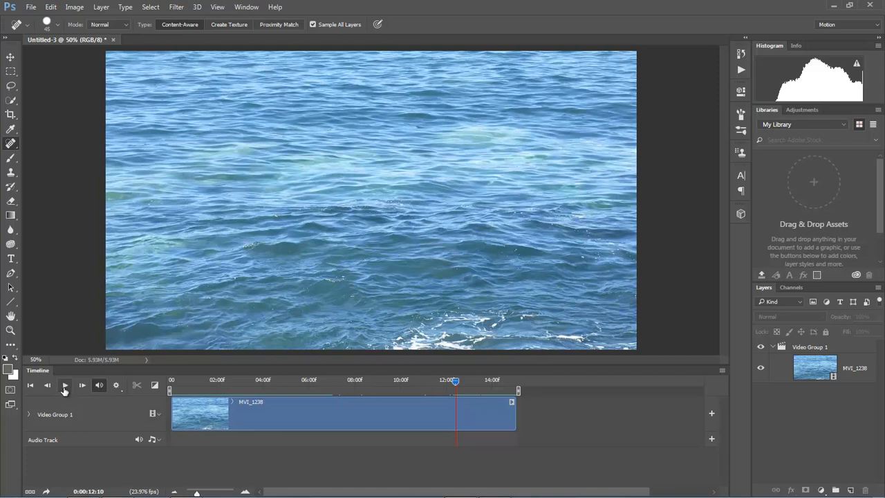
{"action": "left_click", "coordinate": [64, 388]}
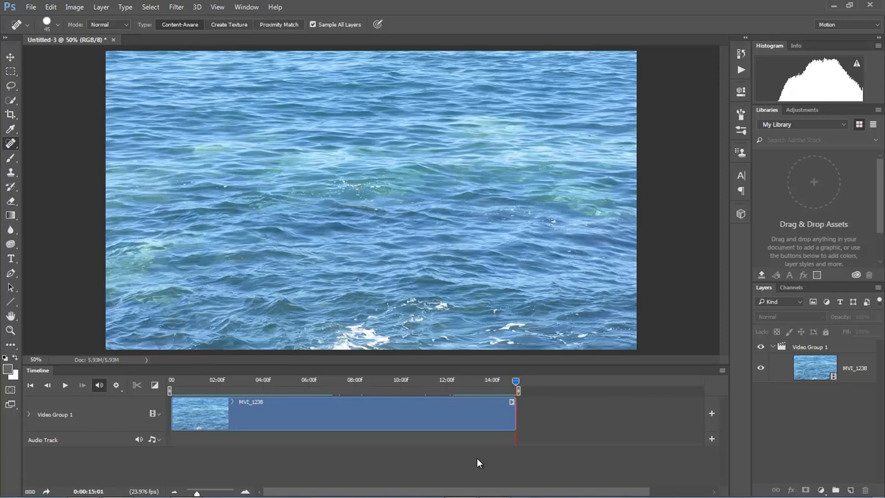
Step: Review the audio volume and fade settings of the MVI_1238 clip in the timeline
{"action": "left_click", "coordinate": [211, 413]}
{"action": "right_click", "coordinate": [210, 413]}
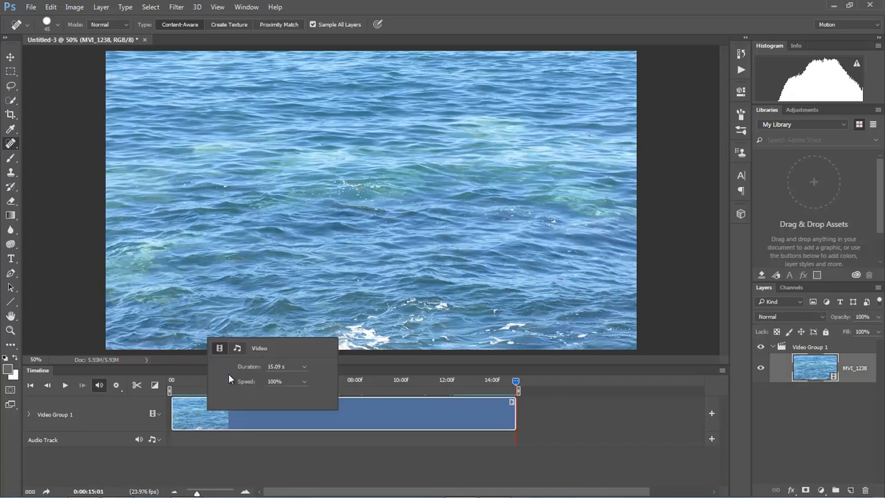
{"action": "left_click", "coordinate": [236, 348]}
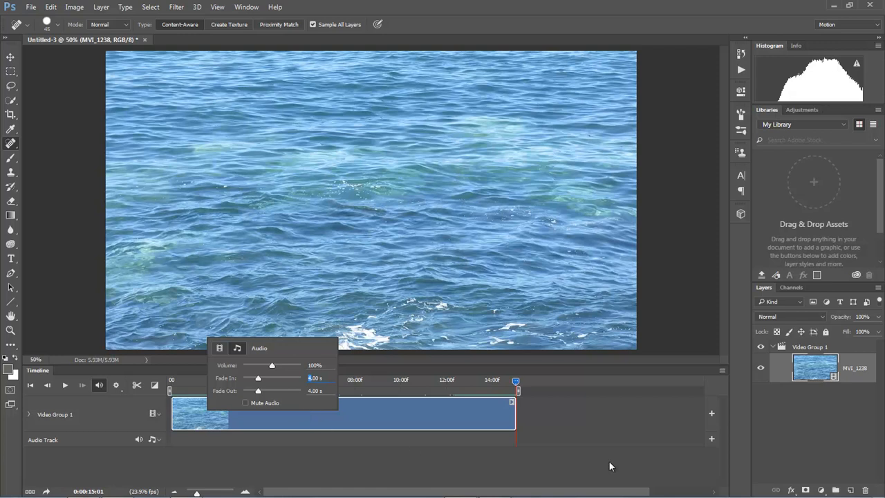
{"action": "left_click", "coordinate": [585, 413]}
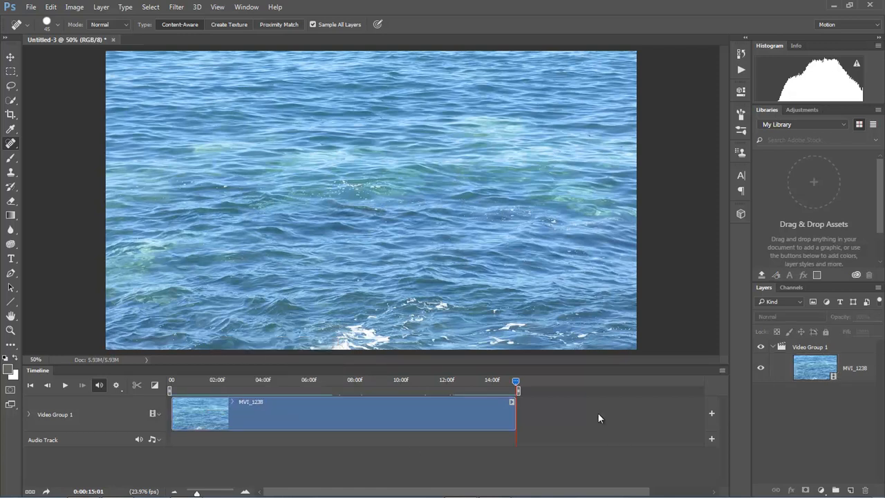